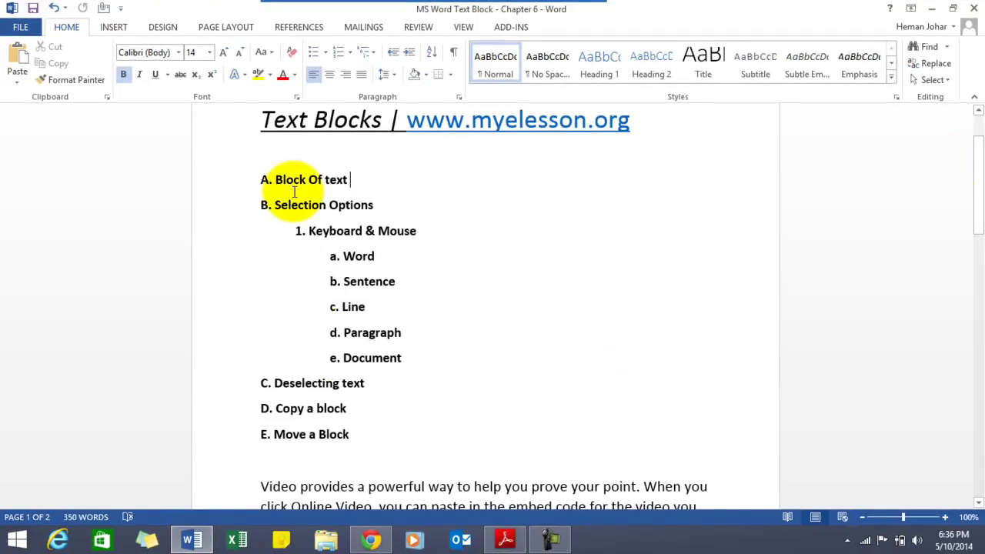
# Scroll down until the 'Video provides a powerful way' paragraph shows beneath the outline
pyautogui.moveTo(978, 189); pyautogui.dragTo(979, 236)
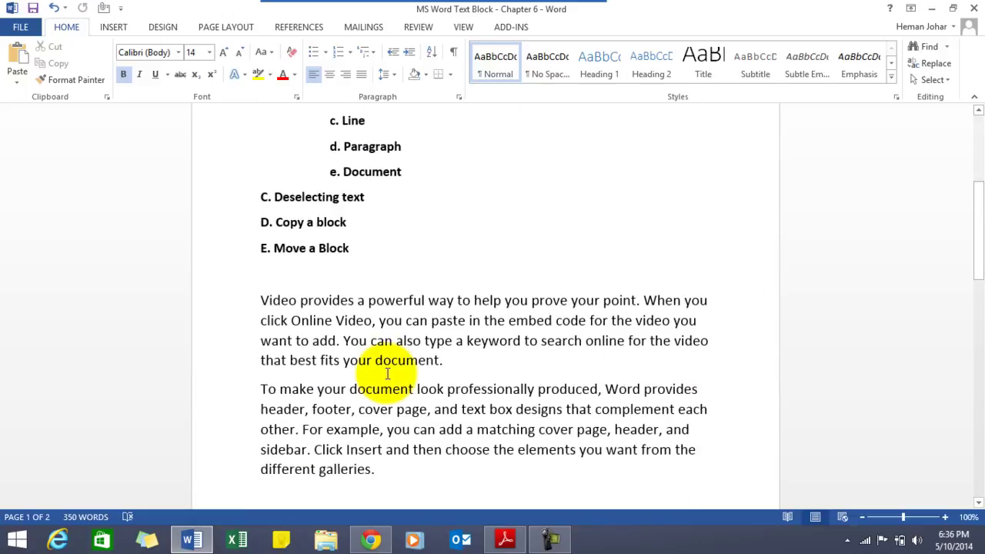
# Select the word 'provides', then a short phrase, then 'provides' through 'point.'
pyautogui.doubleClick(301, 302)
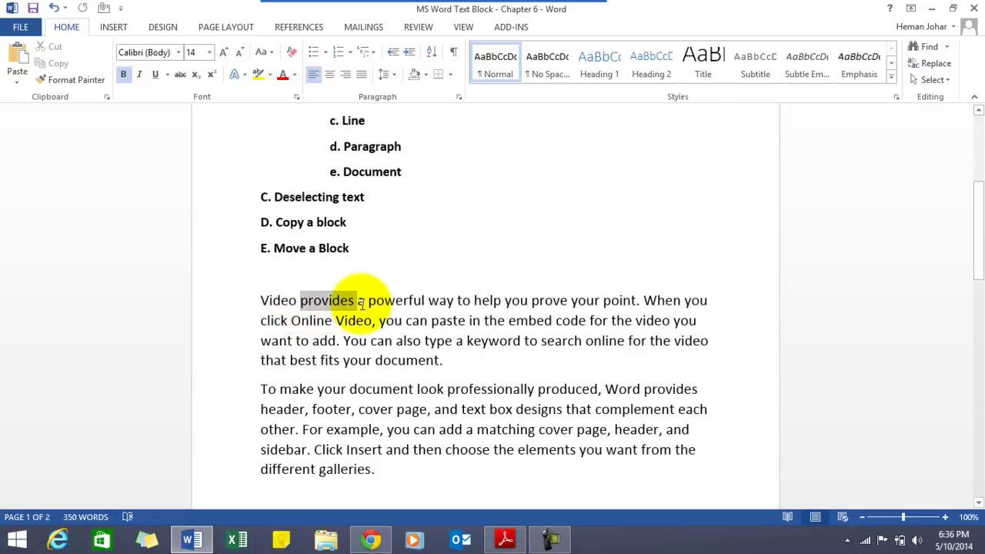
pyautogui.moveTo(372, 302); pyautogui.dragTo(446, 304)
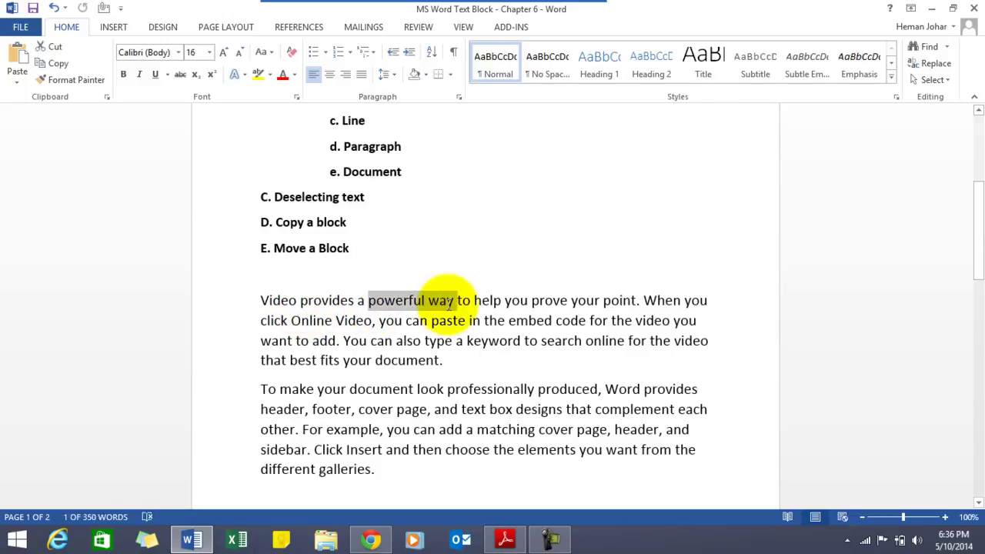
pyautogui.moveTo(314, 302); pyautogui.dragTo(639, 305)
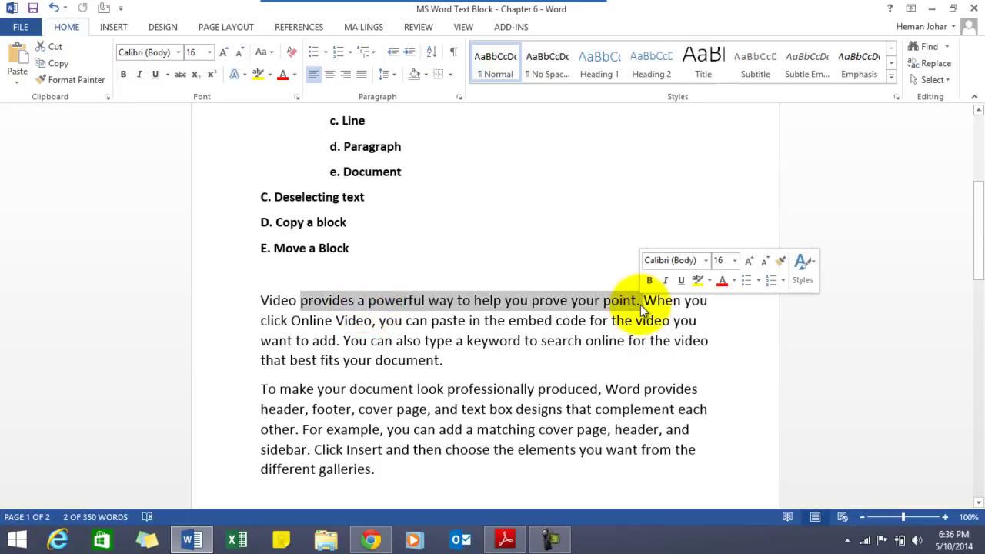
# Select the word 'Video', the paragraph's whole first line, then the word 'click' on line two
pyautogui.click(260, 300)
pyautogui.doubleClick(260, 300)
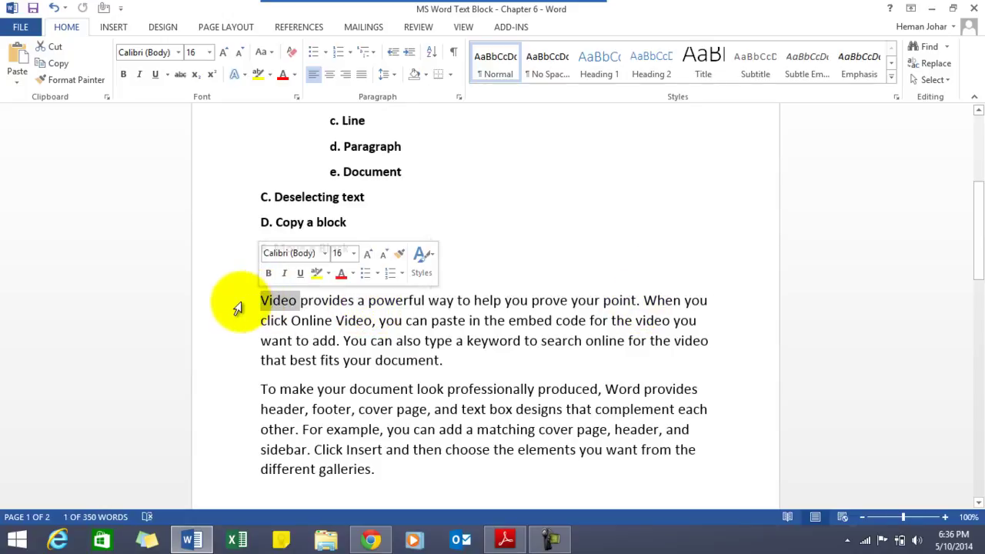
pyautogui.click(236, 308)
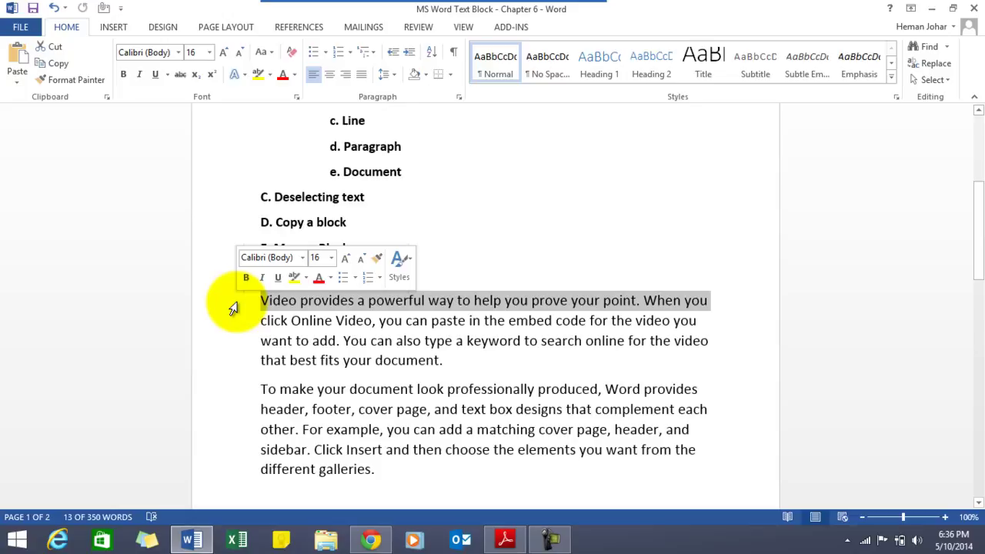
pyautogui.doubleClick(283, 316)
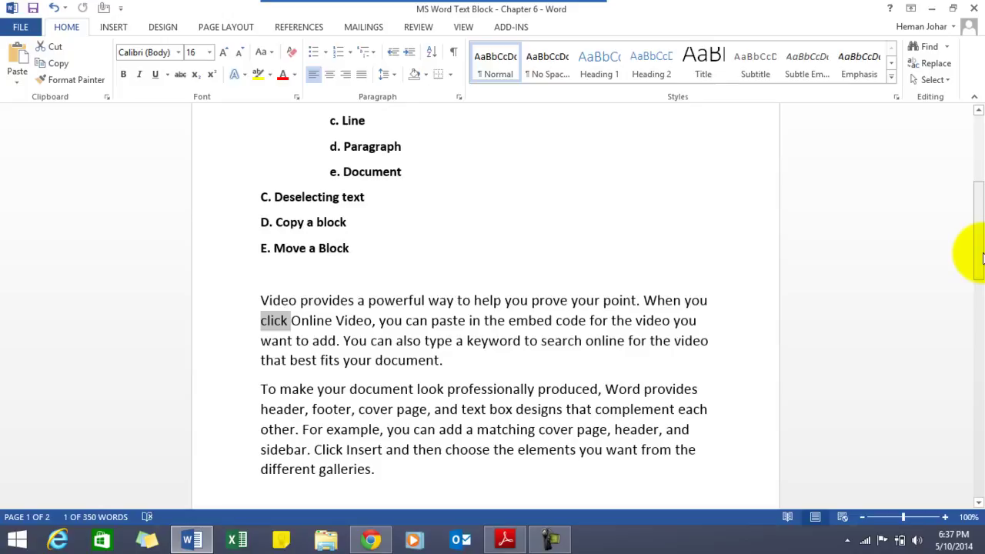
# Select 'Video provides a powerful', then '…powerful way', then 'Video' through 'embed' across lines
pyautogui.moveTo(982, 258); pyautogui.dragTo(982, 208)
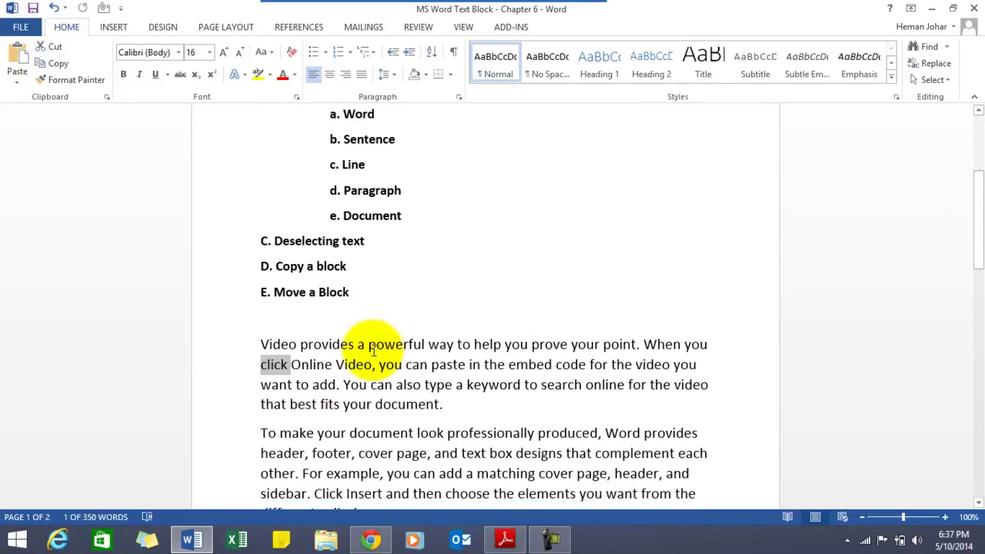
pyautogui.click(268, 344)
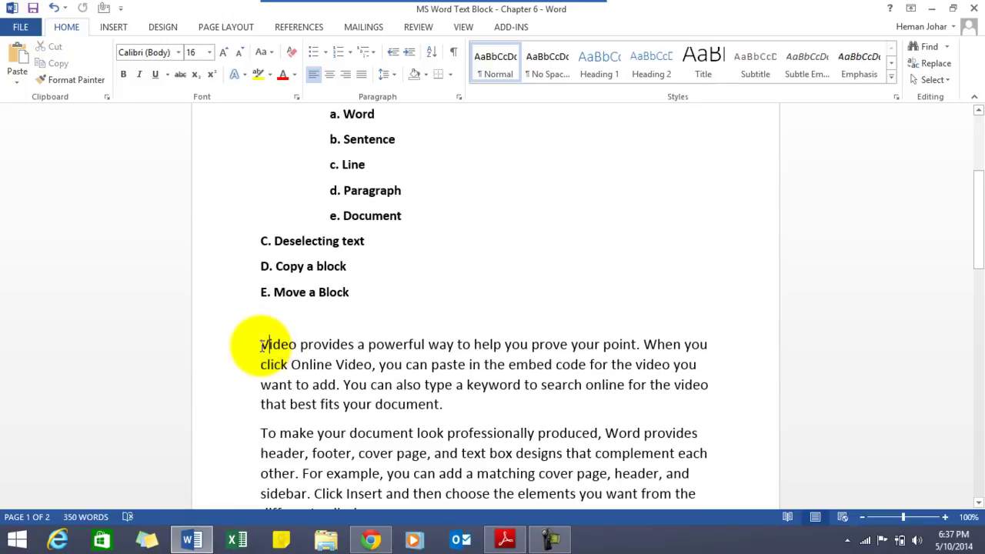
pyautogui.moveTo(269, 345); pyautogui.dragTo(393, 352)
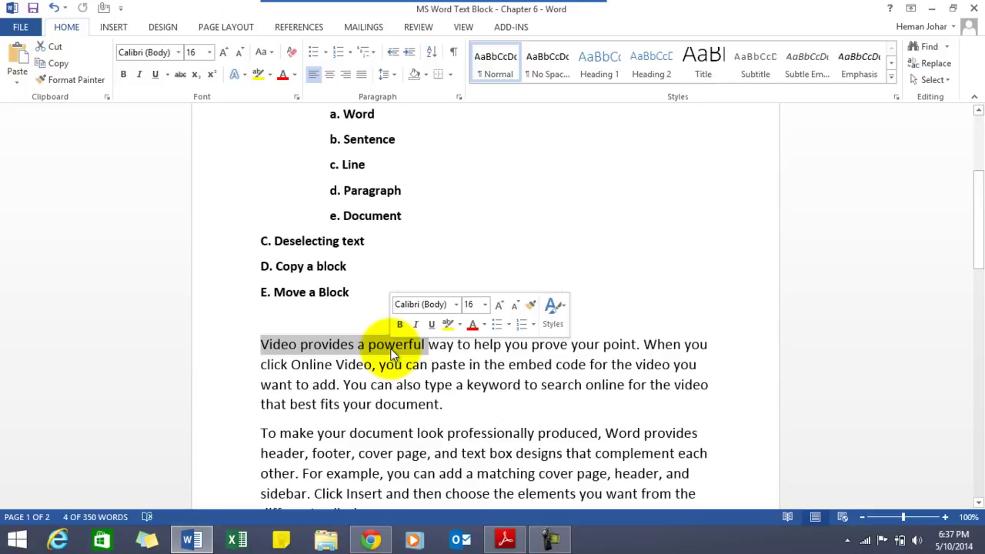
pyautogui.click(307, 347)
pyautogui.moveTo(262, 344); pyautogui.dragTo(443, 344)
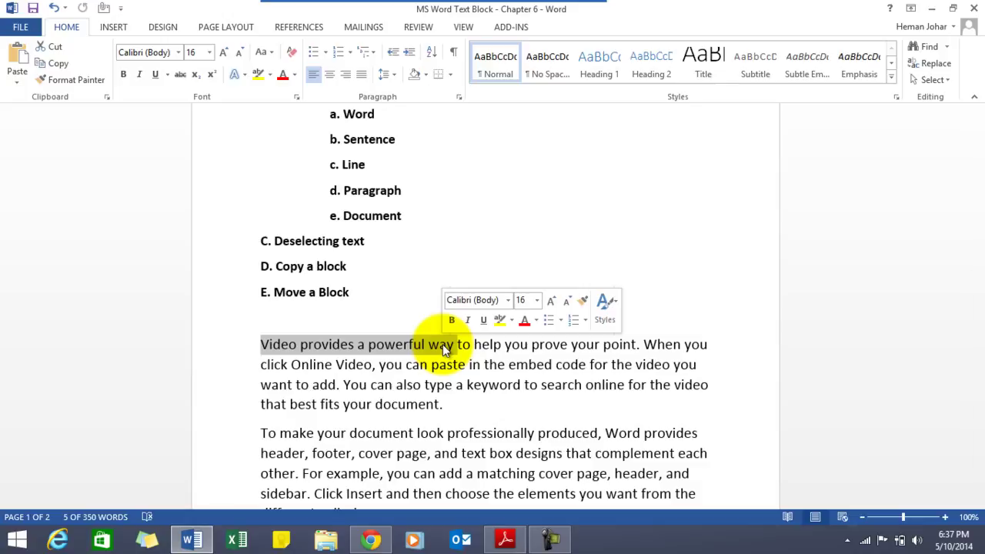
pyautogui.click(445, 350)
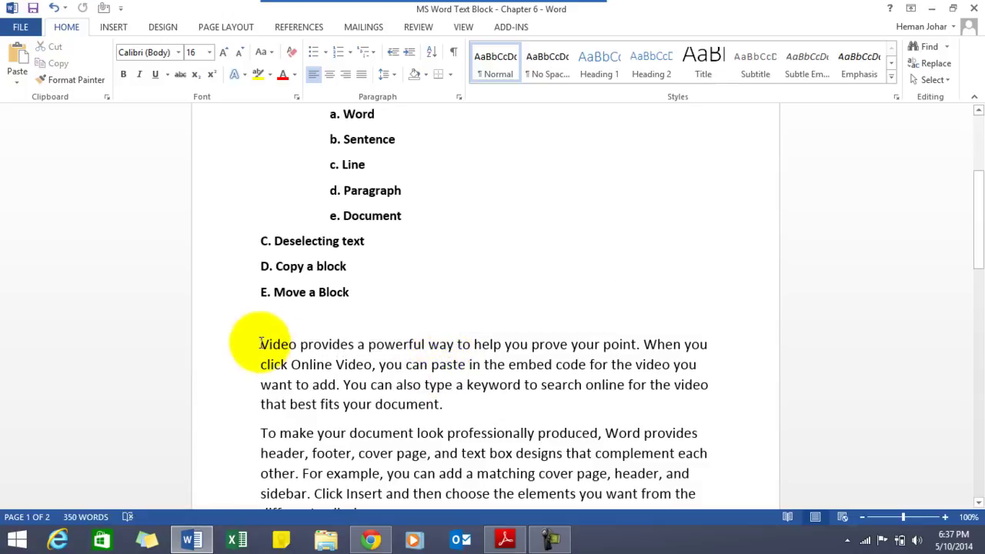
pyautogui.moveTo(263, 346); pyautogui.dragTo(533, 359)
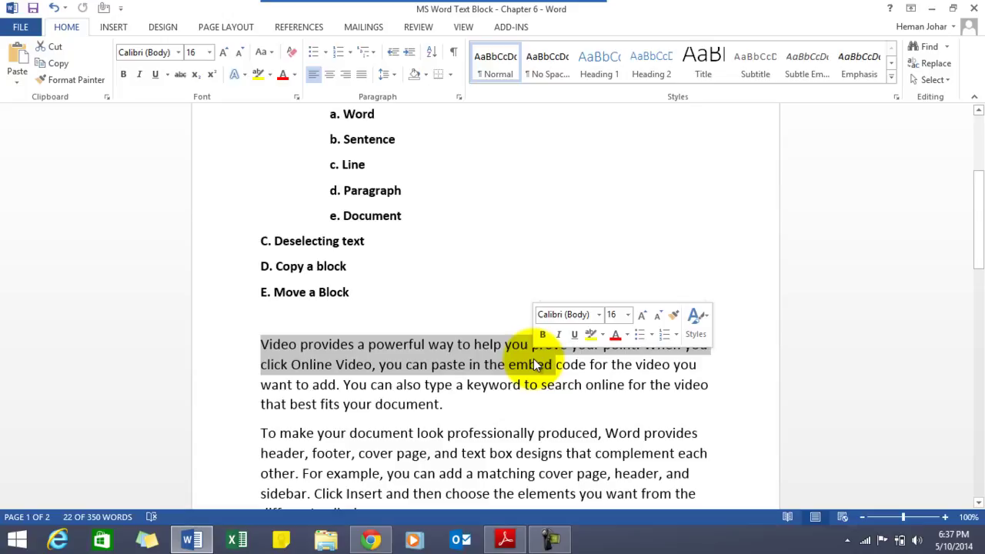
pyautogui.click(589, 376)
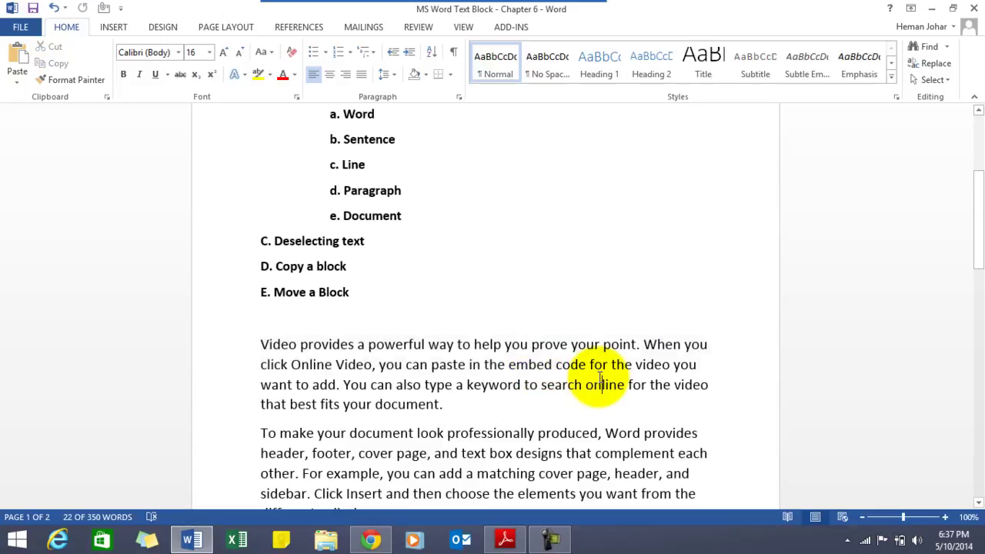
# Select the word 'Video', then the paragraph's first line, then deselect
pyautogui.doubleClick(262, 345)
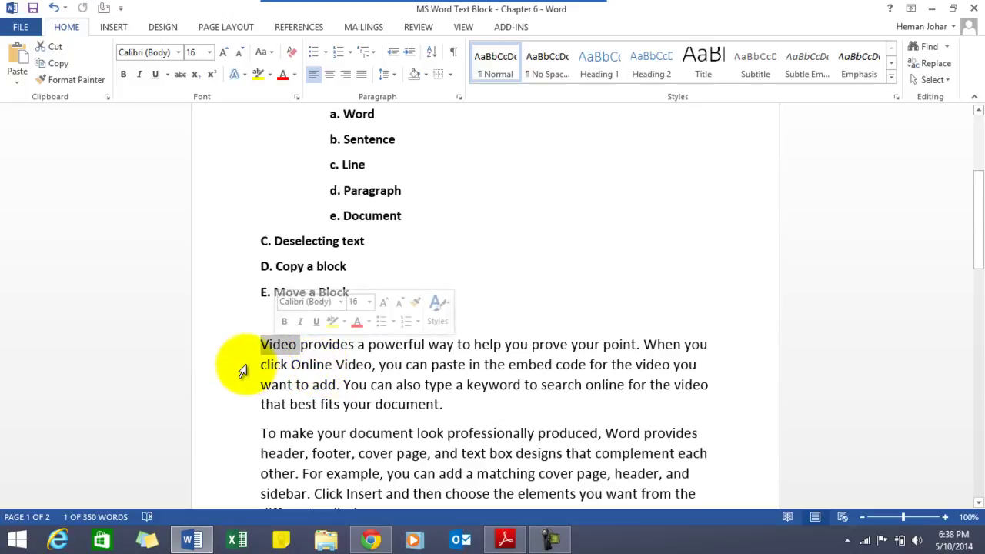
pyautogui.click(227, 345)
pyautogui.click(353, 388)
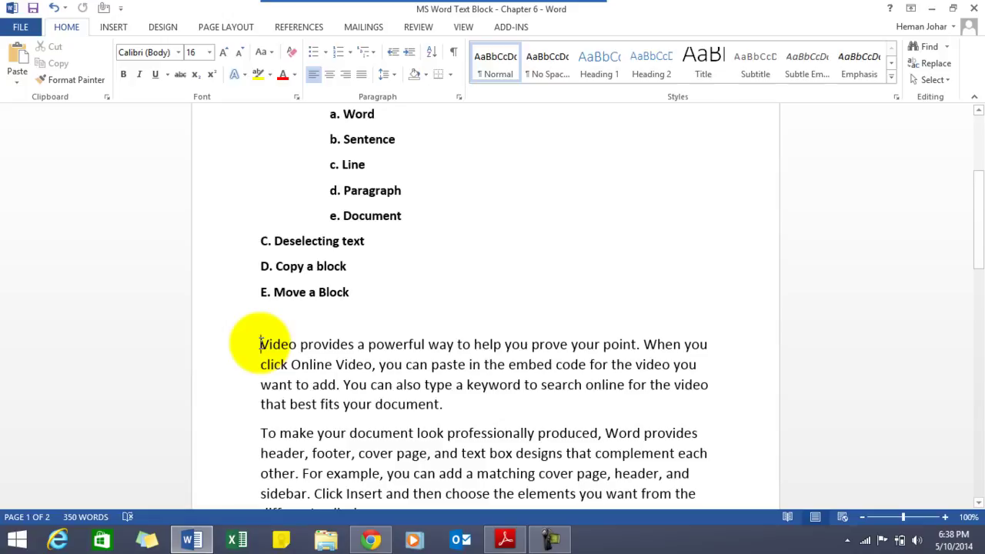
# Extend a selection from 'Video' through 'prove your point' to line end, then select the first sentence
pyautogui.hotkey('shift', 'Right')
pyautogui.hotkey('shift', 'Right')
pyautogui.hotkey('shift', 'Right')
pyautogui.hotkey('shift', 'Right')
pyautogui.hotkey('shift', 'Right')
pyautogui.hotkey('shift', 'Right')
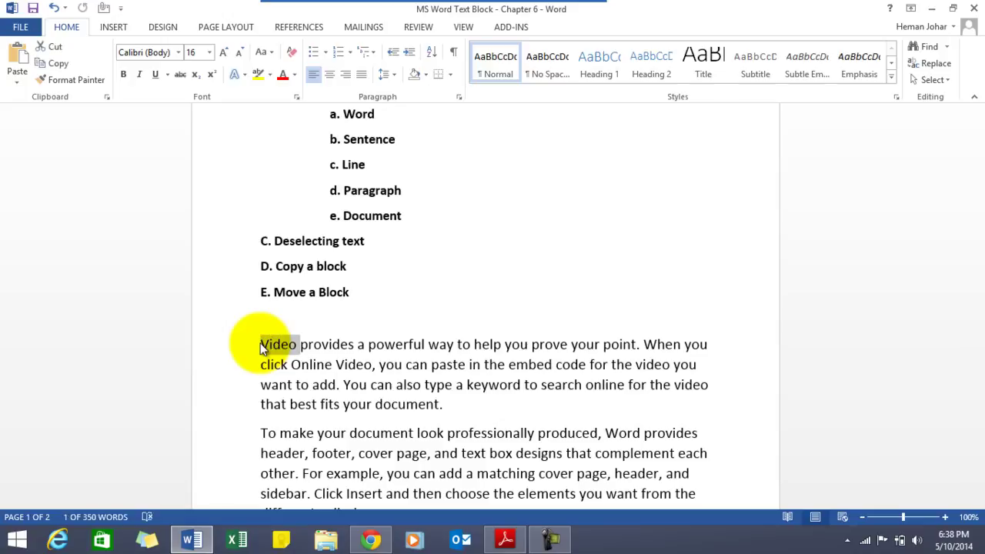
pyautogui.hotkey('ctrl', 'shift', 'Right')
pyautogui.hotkey('ctrl', 'shift', 'Right')
pyautogui.hotkey('ctrl', 'shift', 'Right')
pyautogui.hotkey('ctrl', 'shift', 'Right')
pyautogui.hotkey('ctrl', 'shift', 'Right')
pyautogui.hotkey('ctrl', 'shift', 'Right')
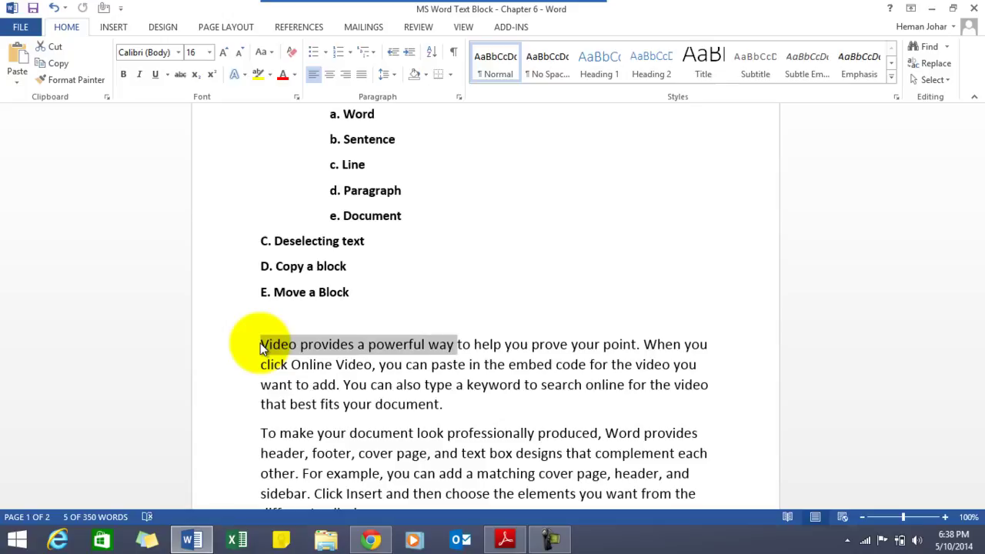
pyautogui.hotkey('ctrl', 'shift', 'Right')
pyautogui.hotkey('ctrl', 'shift', 'Right')
pyautogui.hotkey('ctrl', 'shift', 'Right')
pyautogui.hotkey('ctrl', 'shift', 'Right')
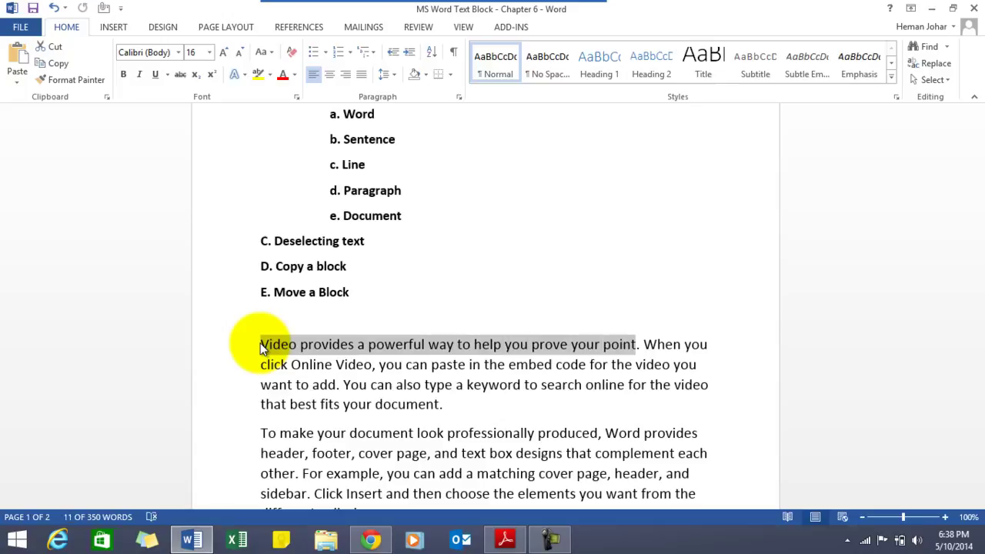
pyautogui.hotkey('shift', 'End')
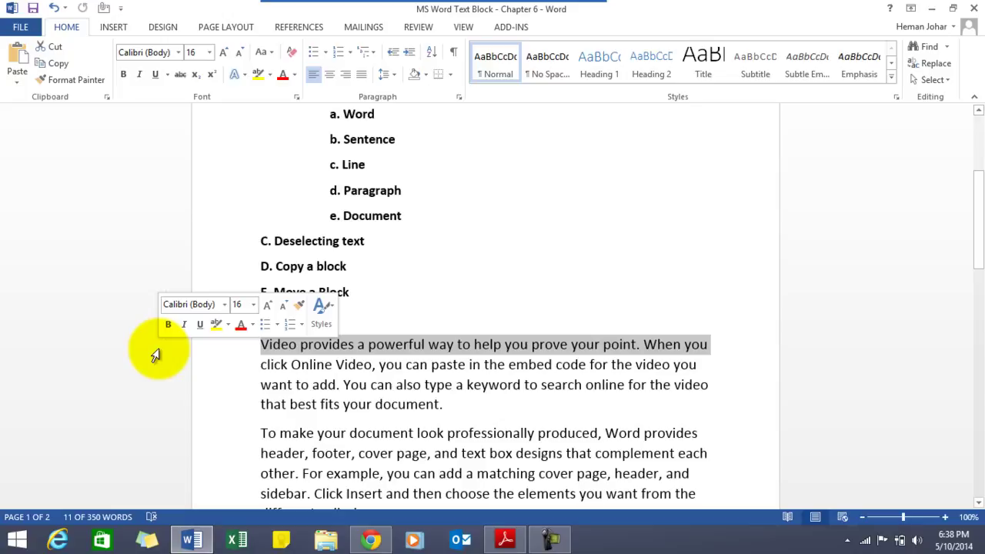
pyautogui.click(462, 320)
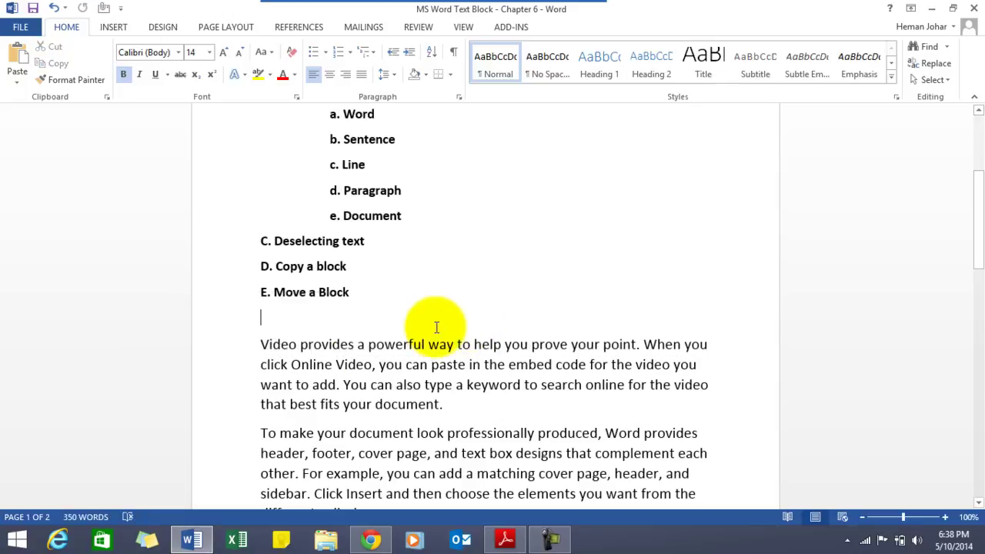
pyautogui.keyDown('ctrl'); pyautogui.click(271, 344); pyautogui.keyUp('ctrl')
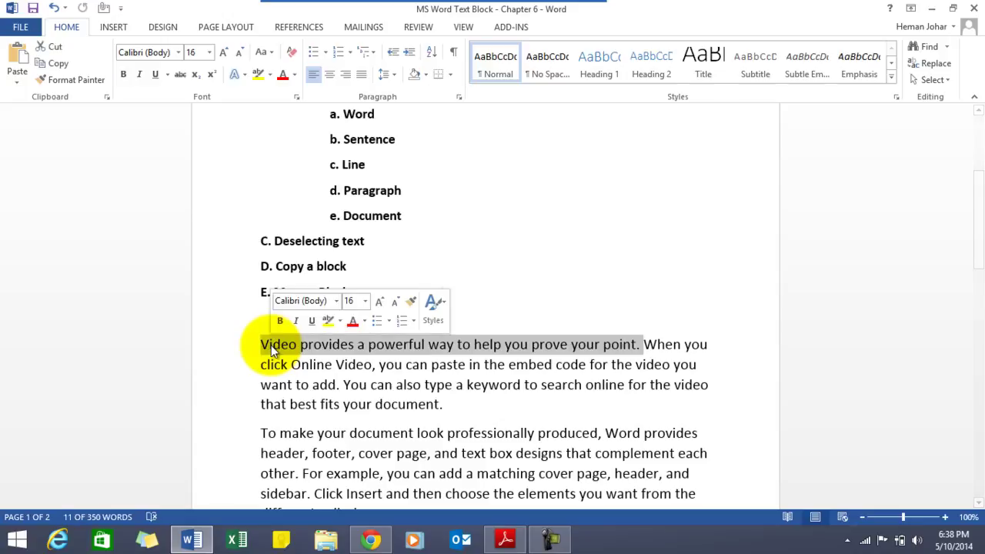
# Select the Video paragraph's first line via the left margin, then via Shift+End from before 'Video'
pyautogui.click(317, 365)
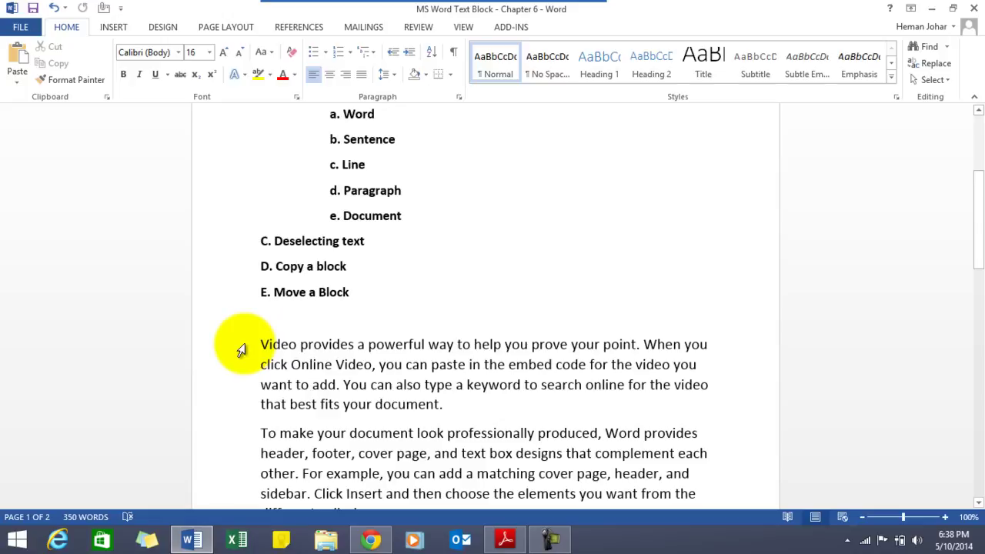
pyautogui.click(241, 350)
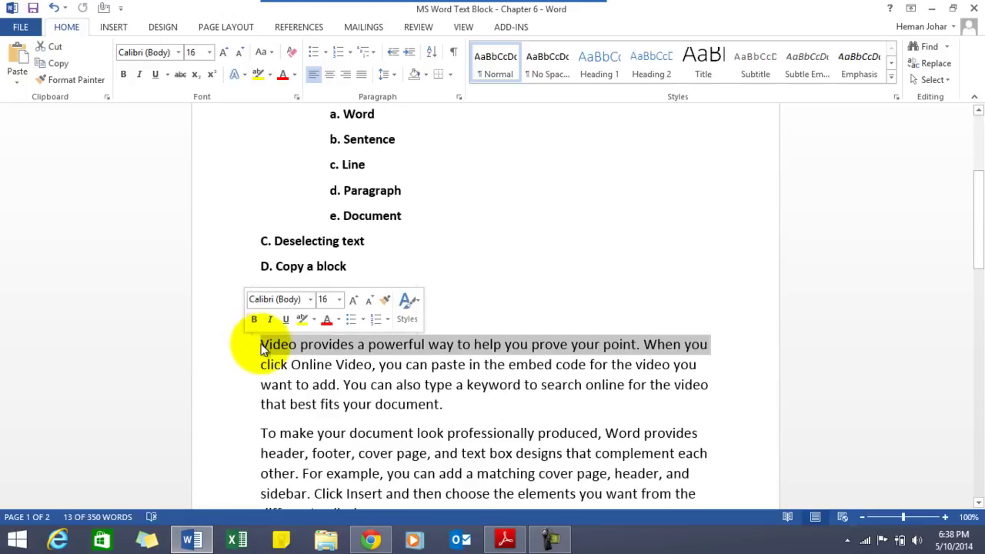
pyautogui.click(370, 348)
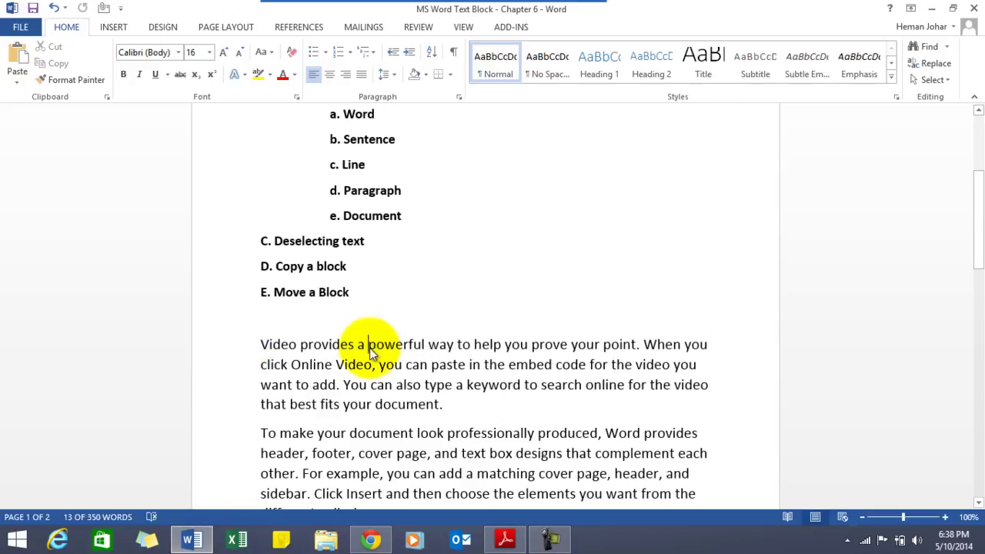
pyautogui.click(262, 346)
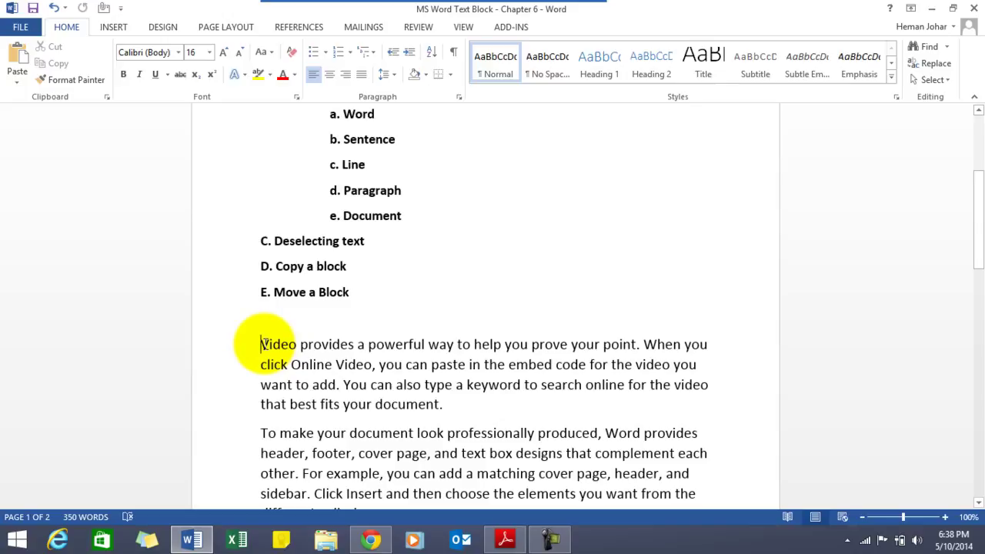
pyautogui.hotkey('shift', 'End')
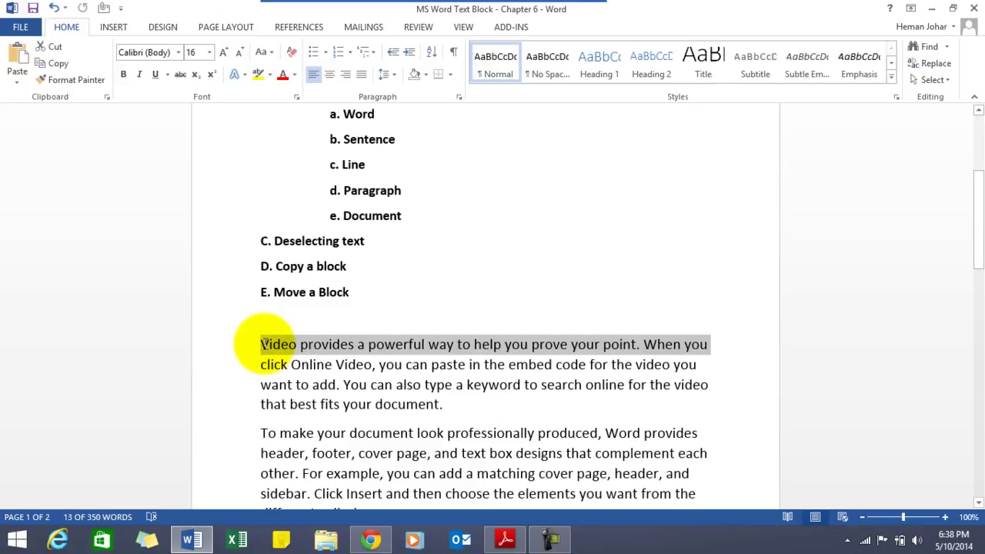
pyautogui.click(305, 364)
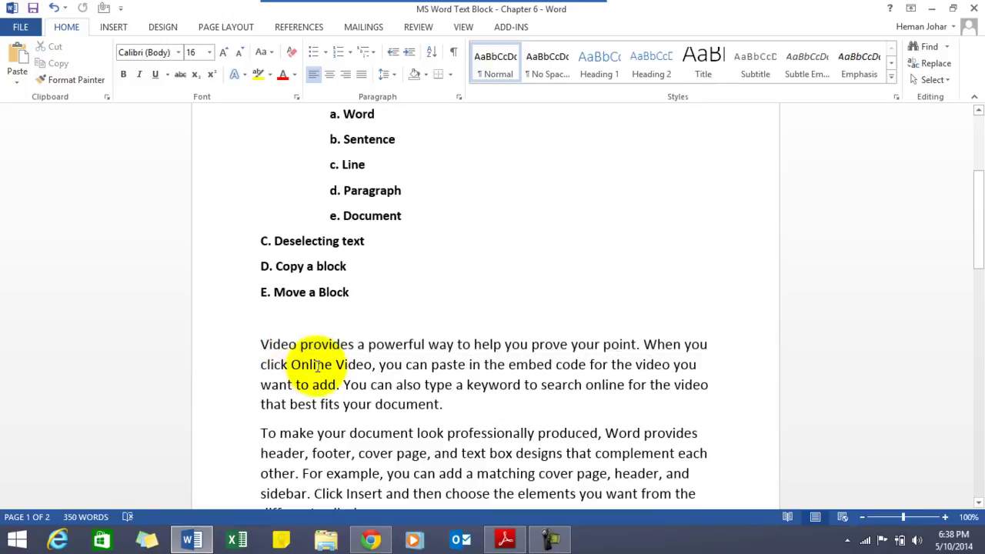
pyautogui.keyDown('ctrl'); pyautogui.click(316, 364); pyautogui.keyUp('ctrl')
pyautogui.doubleClick(316, 365)
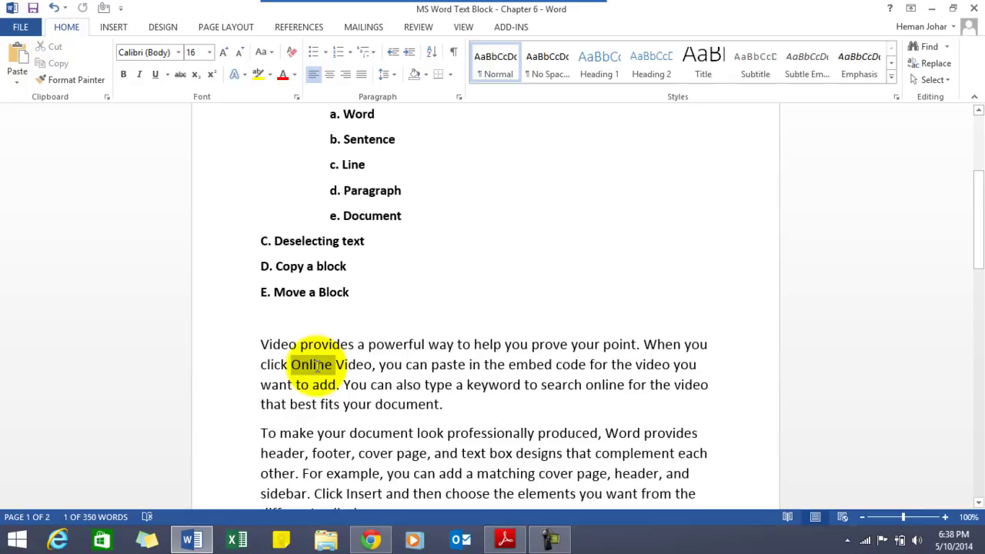
pyautogui.tripleClick(316, 365)
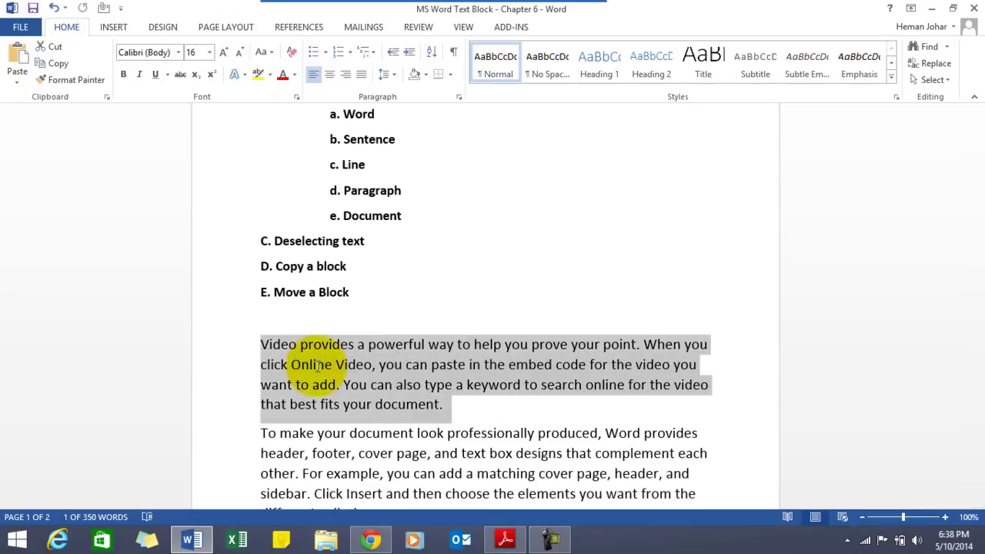
pyautogui.doubleClick(317, 365)
pyautogui.doubleClick(316, 366)
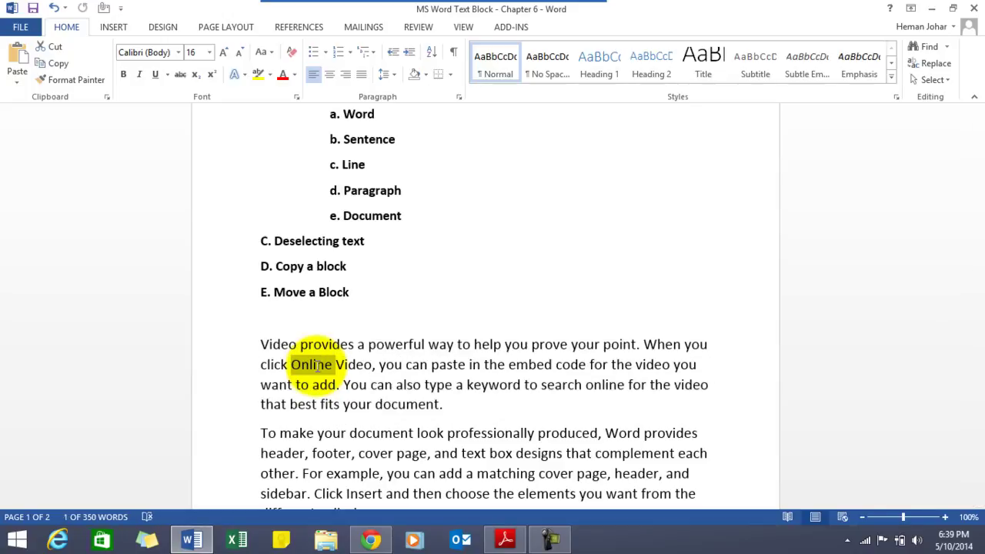
pyautogui.tripleClick(316, 366)
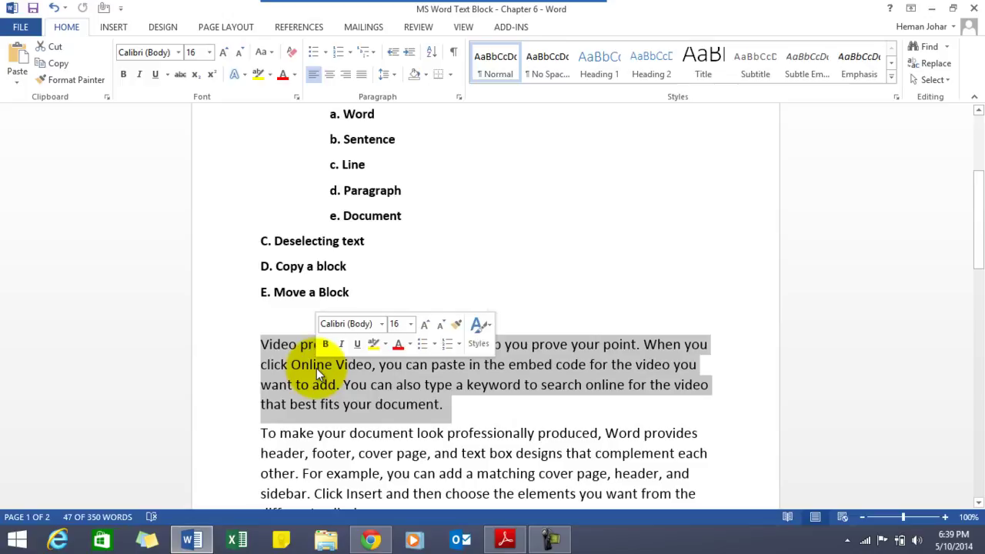
pyautogui.click(480, 399)
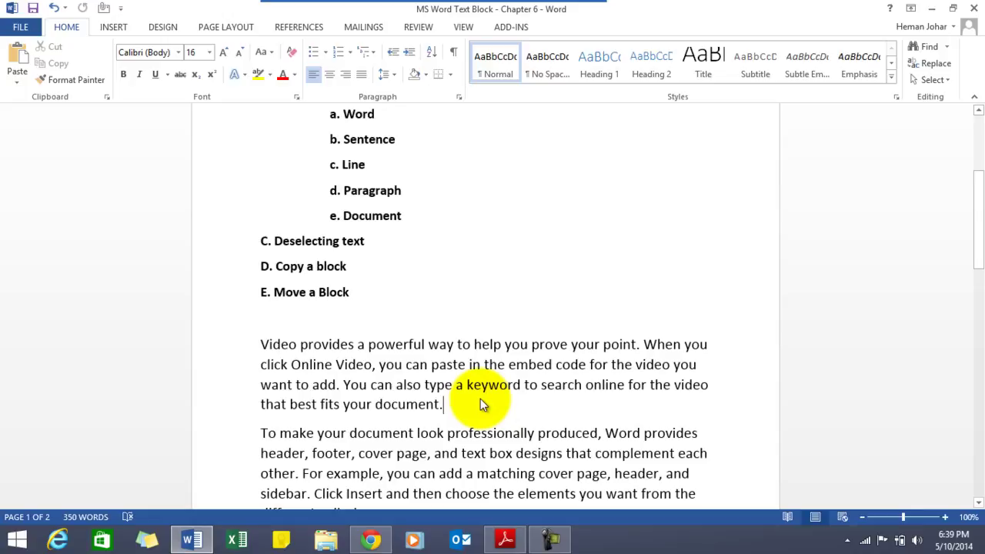
pyautogui.hotkey('ctrl', 'a')
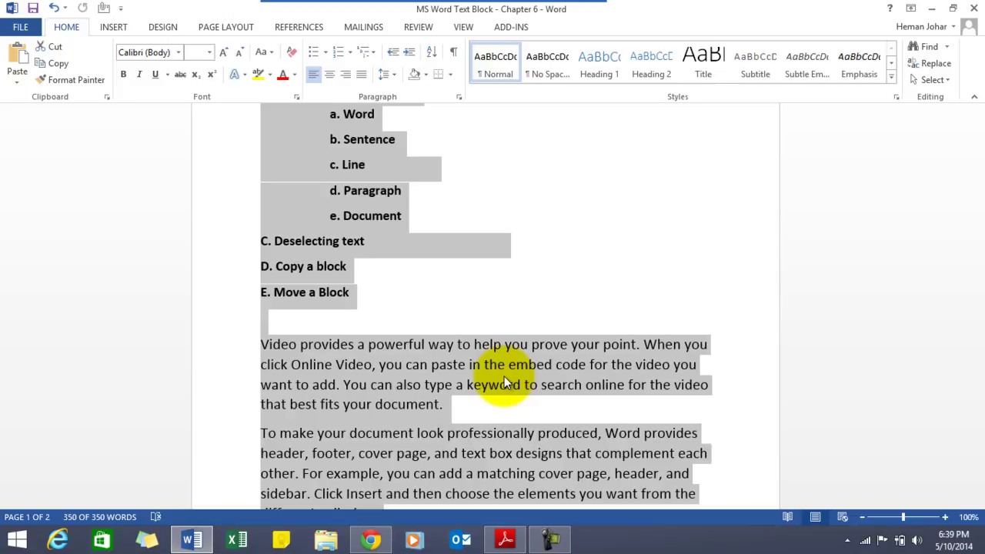
pyautogui.press('Right')
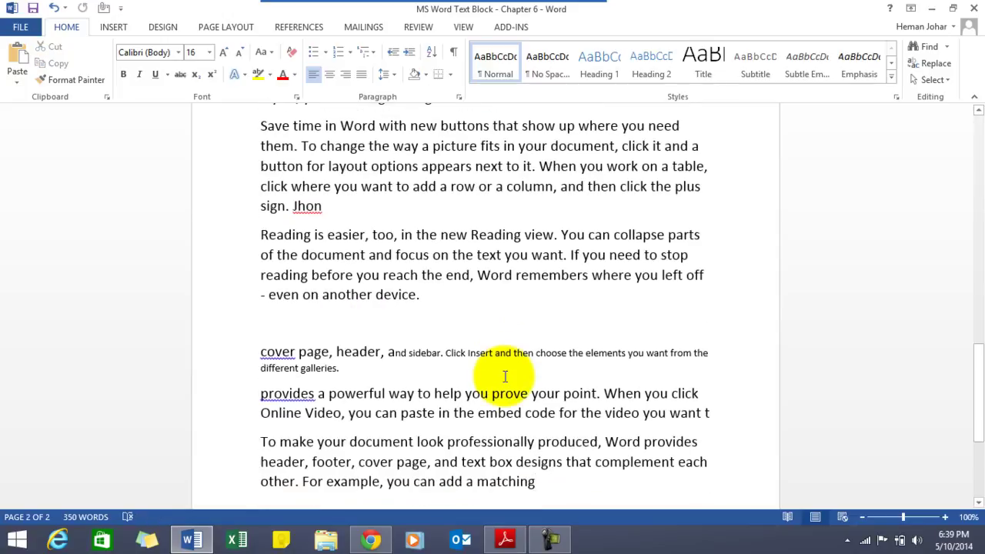
pyautogui.press('Up')
pyautogui.press('Up')
pyautogui.press('Up')
pyautogui.press('Up')
pyautogui.press('Up')
pyautogui.press('Up')
pyautogui.press('Up')
pyautogui.press('Up')
pyautogui.press('Up')
pyautogui.press('Up')
pyautogui.press('Up')
pyautogui.press('Up')
pyautogui.press('Up')
pyautogui.press('Up')
pyautogui.press('Up')
pyautogui.press('Up')
pyautogui.press('Up')
pyautogui.press('Up')
pyautogui.press('Up')
pyautogui.press('Up')
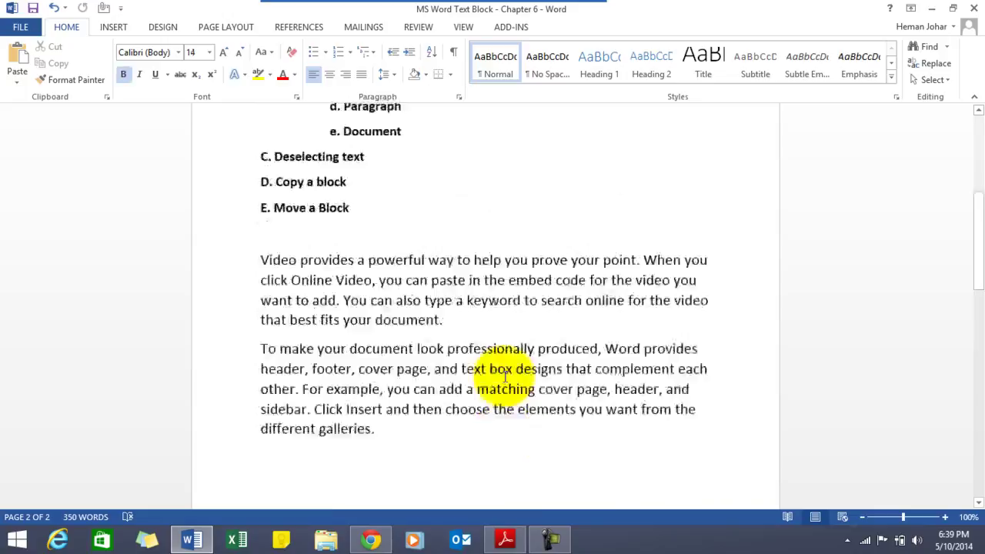
pyautogui.press('Down')
pyautogui.press('Down')
pyautogui.press('Down')
pyautogui.press('Down')
pyautogui.press('Down')
pyautogui.press('Down')
pyautogui.press('Down')
pyautogui.press('Down')
pyautogui.press('Down')
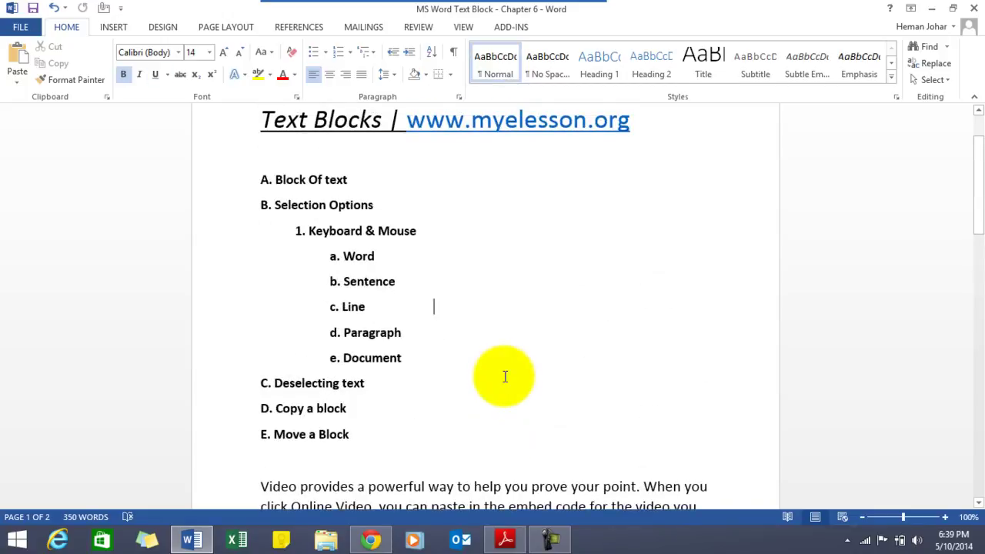
pyautogui.press('Down')
pyautogui.press('Down')
pyautogui.press('Down')
pyautogui.press('Down')
pyautogui.press('Down')
pyautogui.press('Down')
pyautogui.press('Down')
pyautogui.press('Down')
pyautogui.press('Down')
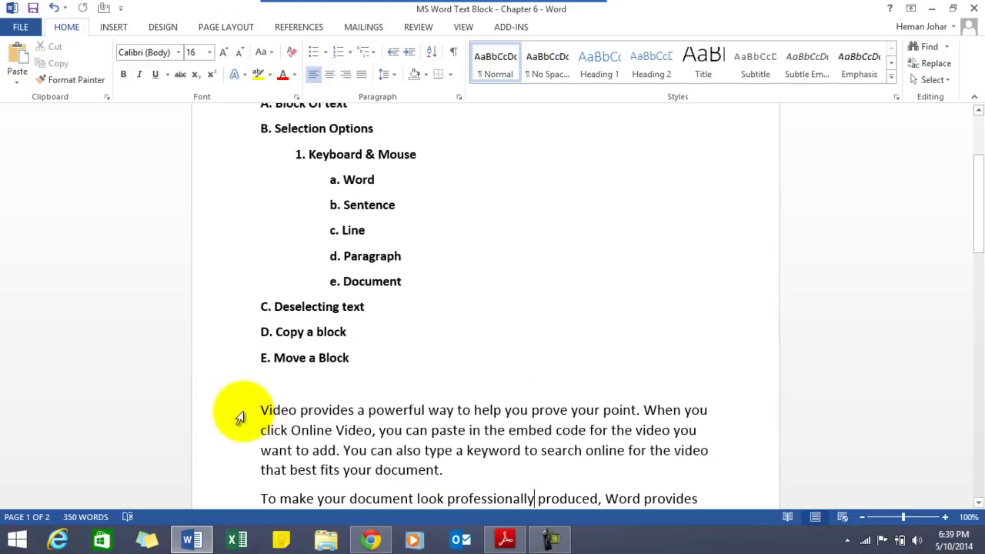
# Paste a copy of the Video paragraph's first line below the 'To make your document' paragraph
pyautogui.click(234, 412)
pyautogui.hotkey('ctrl', 'c')
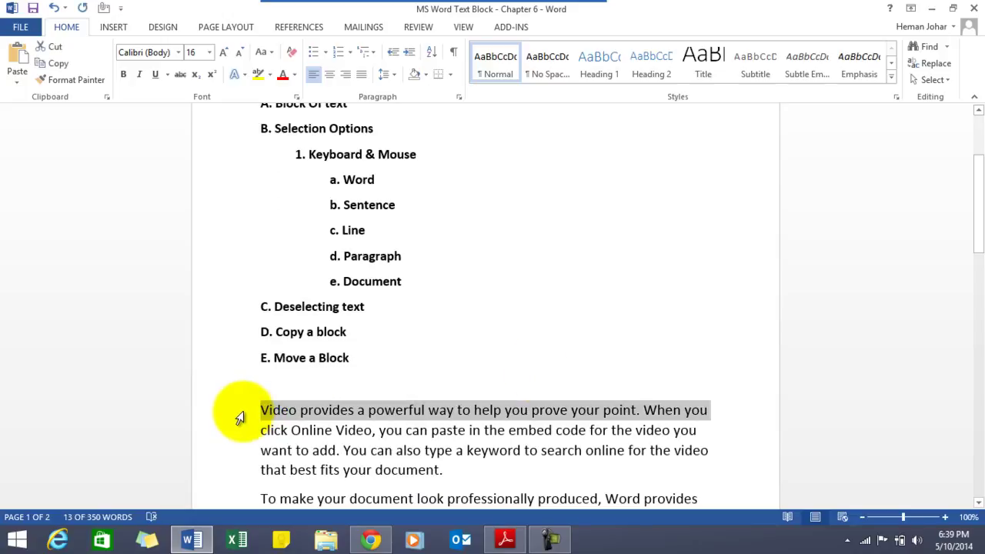
pyautogui.moveTo(973, 217); pyautogui.dragTo(979, 300)
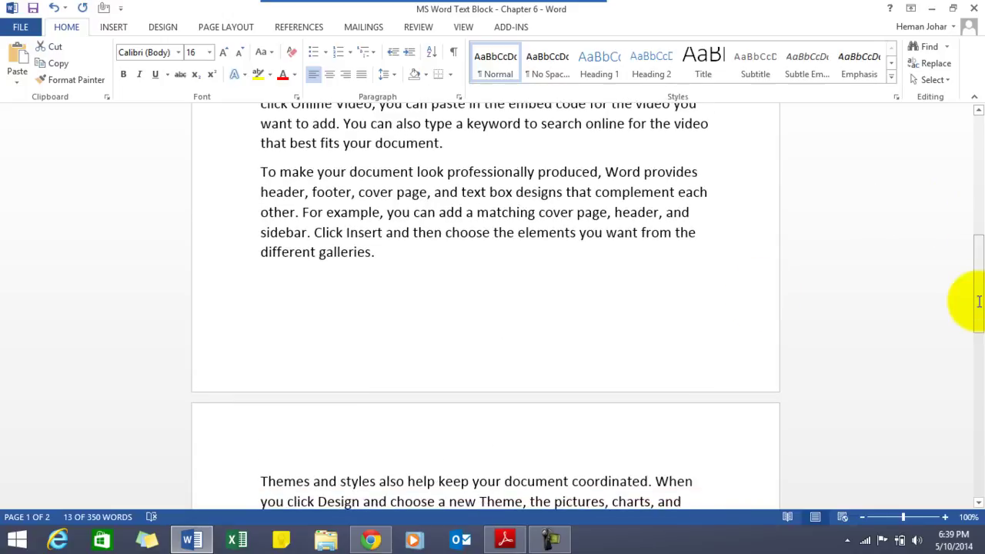
pyautogui.click(371, 298)
pyautogui.hotkey('ctrl', 'v')
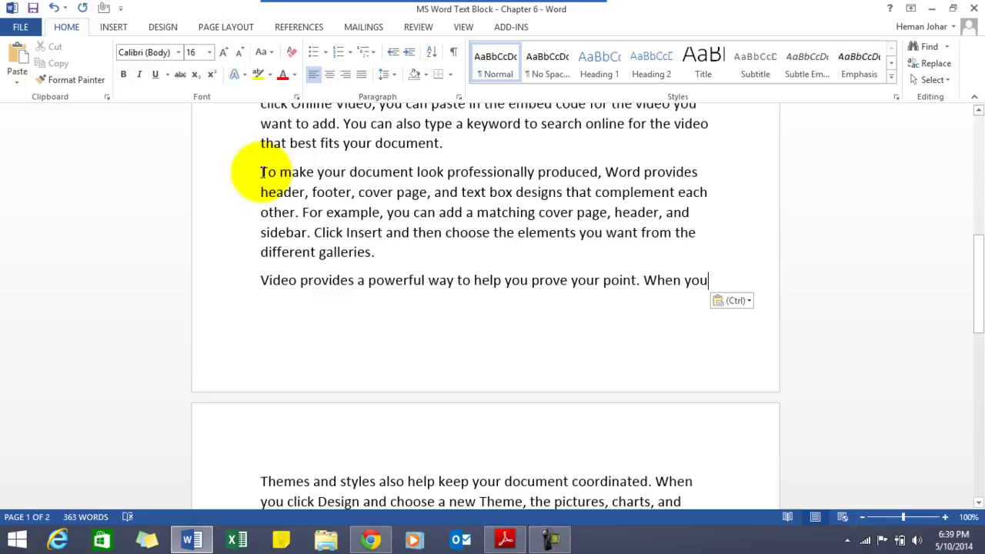
pyautogui.moveTo(262, 171); pyautogui.dragTo(270, 173)
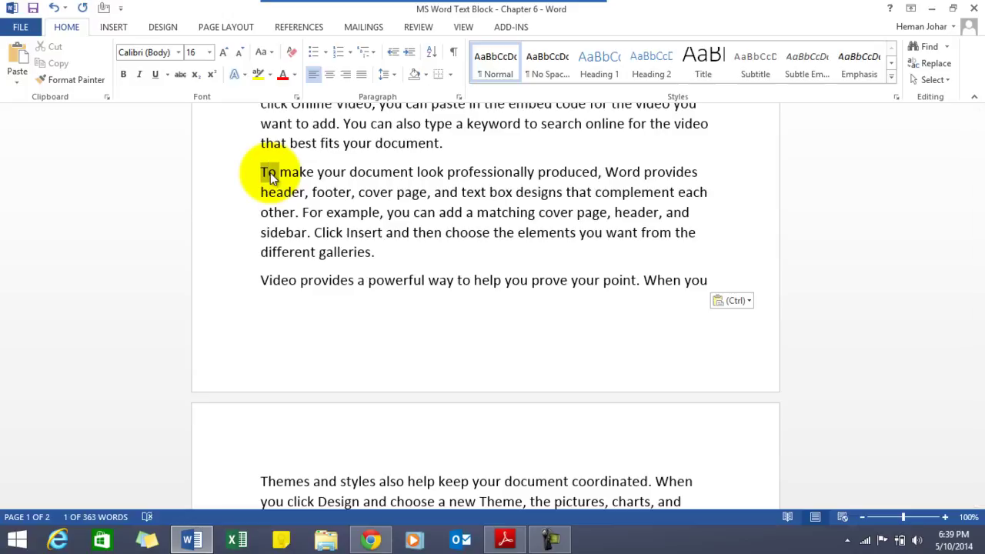
# Move the 'To make your document' paragraph to just before 'To change the way a picture fits'
pyautogui.tripleClick(270, 173)
pyautogui.hotkey('ctrl', 'c')
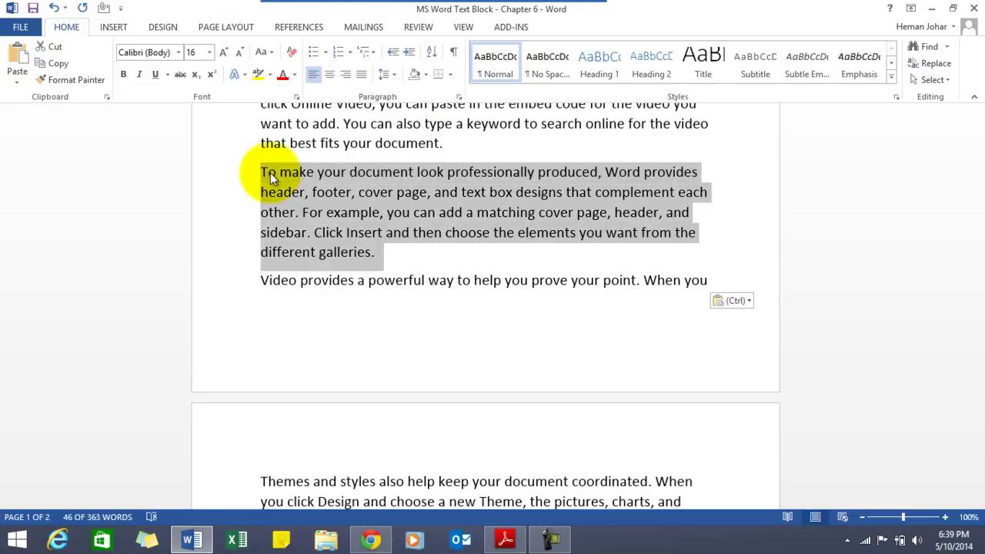
pyautogui.press('Delete')
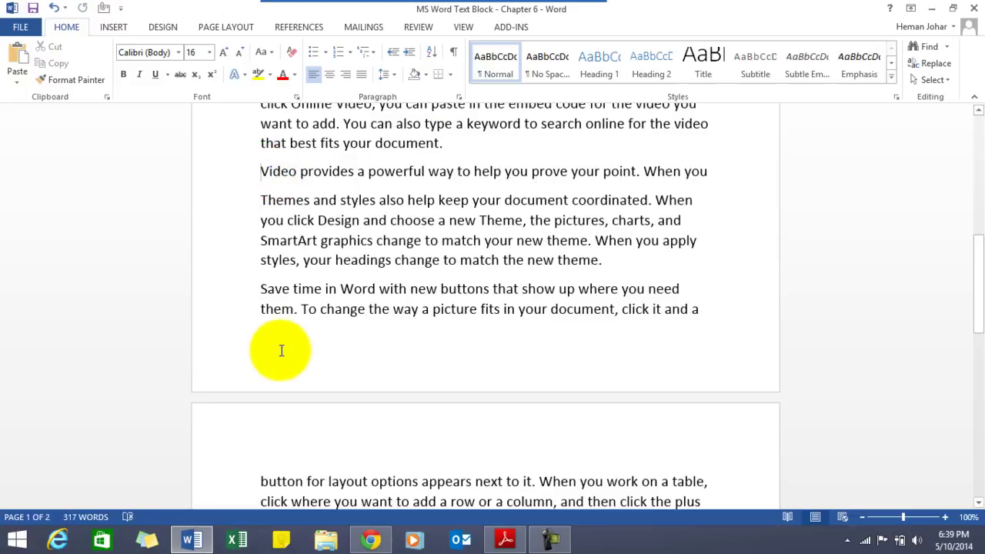
pyautogui.click(282, 350)
pyautogui.press('Right')
pyautogui.press('Right')
pyautogui.press('Right')
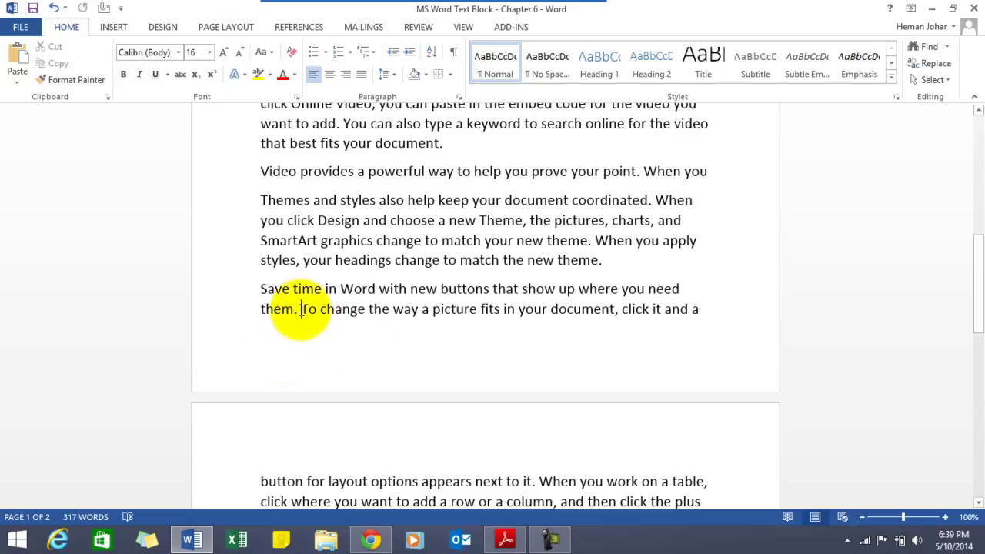
pyautogui.hotkey('ctrl', 'v')
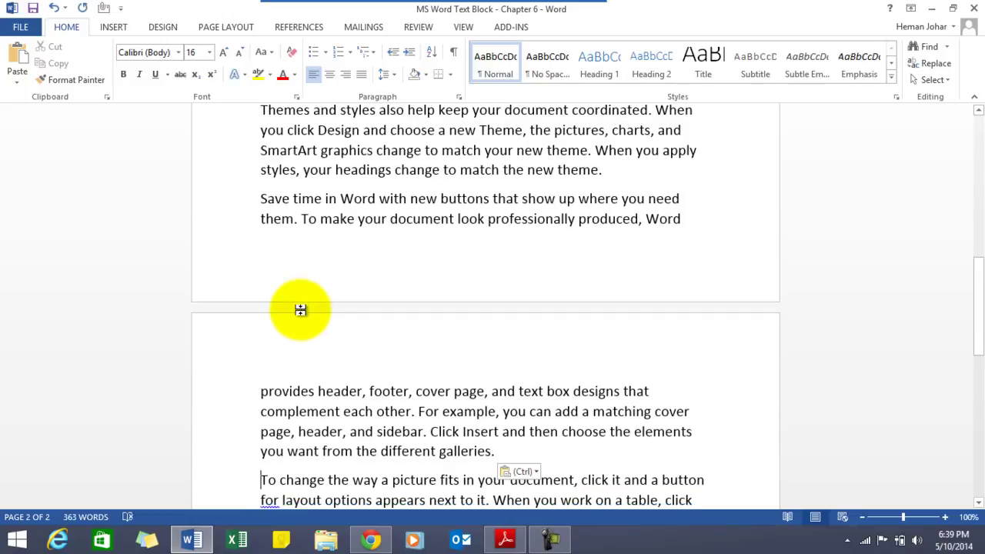
pyautogui.press('Up')
pyautogui.press('Up')
pyautogui.press('Up')
pyautogui.press('Up')
pyautogui.press('Up')
pyautogui.press('Up')
pyautogui.press('Up')
pyautogui.press('Up')
pyautogui.press('Up')
pyautogui.press('Up')
pyautogui.press('Up')
pyautogui.press('Up')
pyautogui.press('Up')
pyautogui.press('Up')
pyautogui.press('Up')
pyautogui.press('Up')
pyautogui.press('Up')
pyautogui.press('Up')
pyautogui.press('Up')
pyautogui.press('Up')
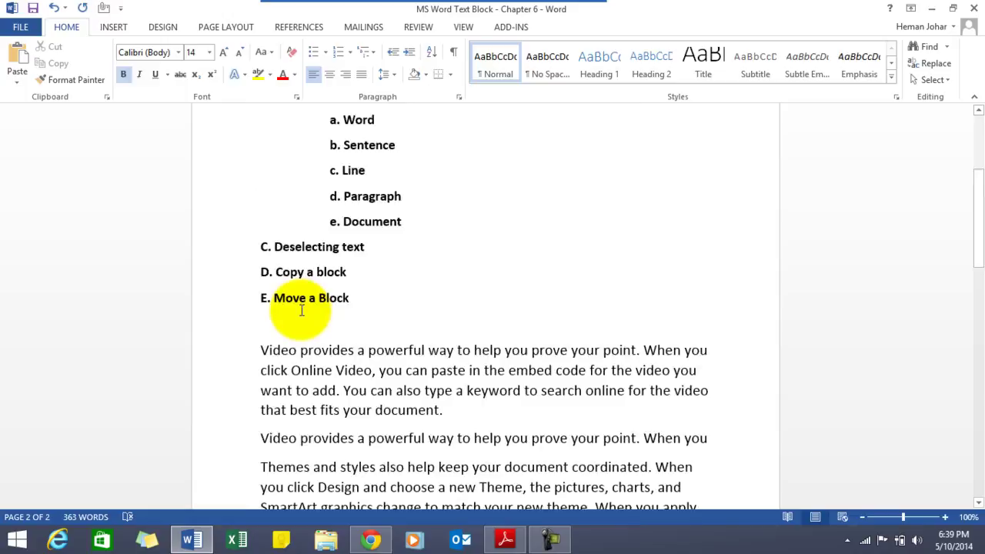
pyautogui.press('Down')
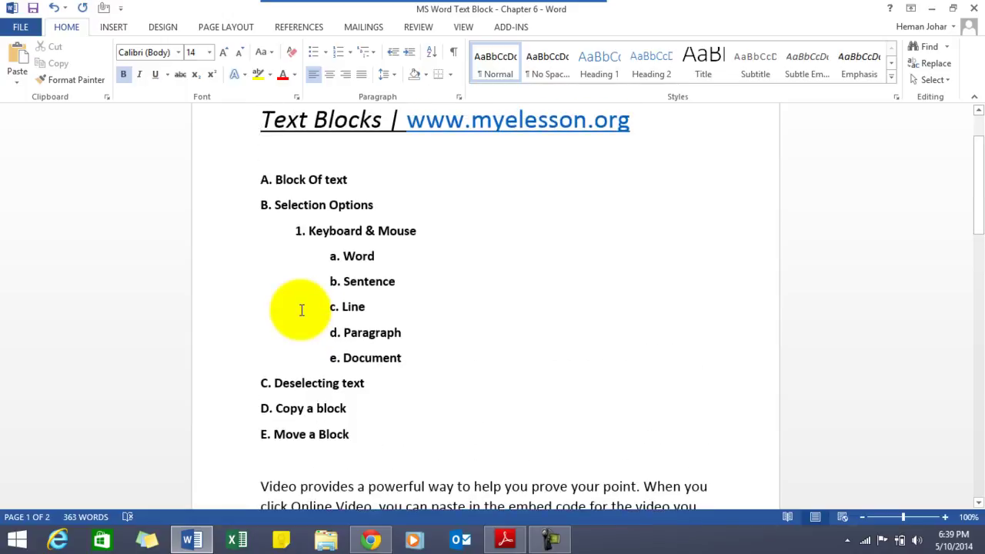